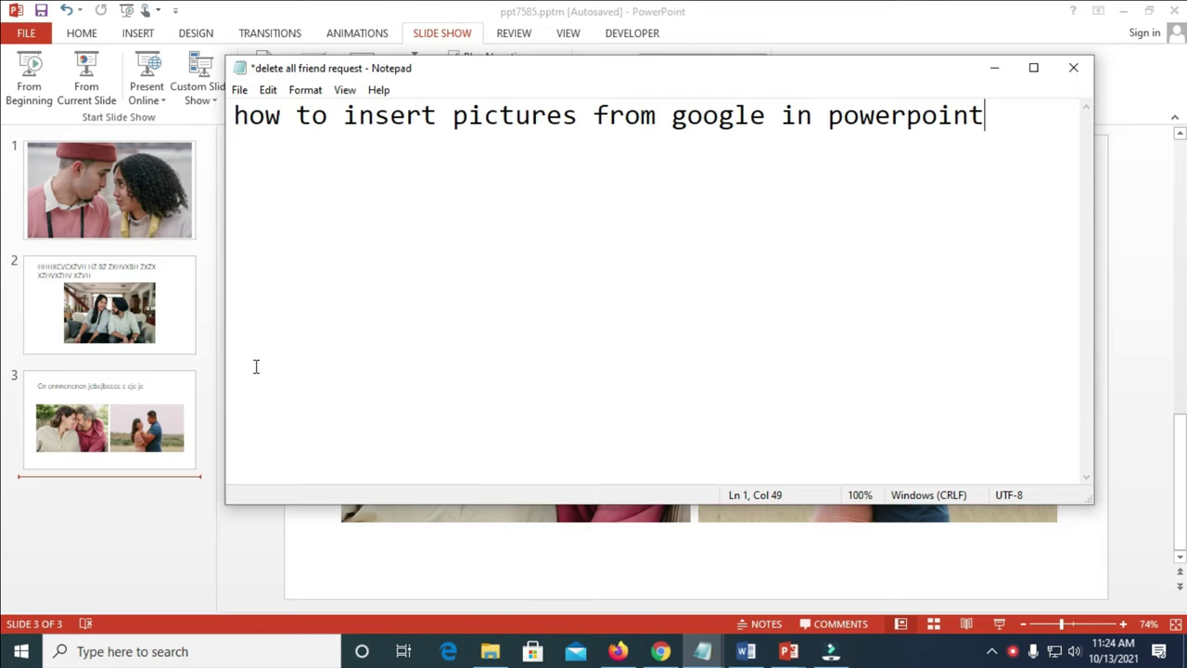
# Bring the PowerPoint presentation in front of the Notepad note and show the HOME ribbon
pyautogui.click(128, 512)
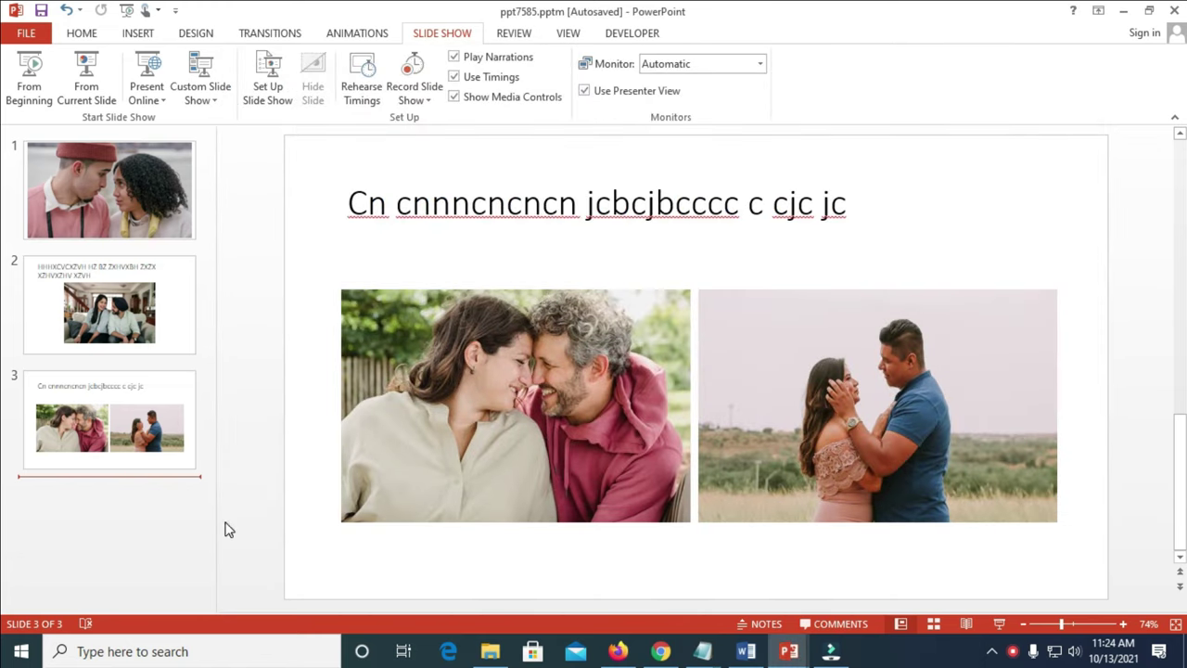
pyautogui.click(82, 33)
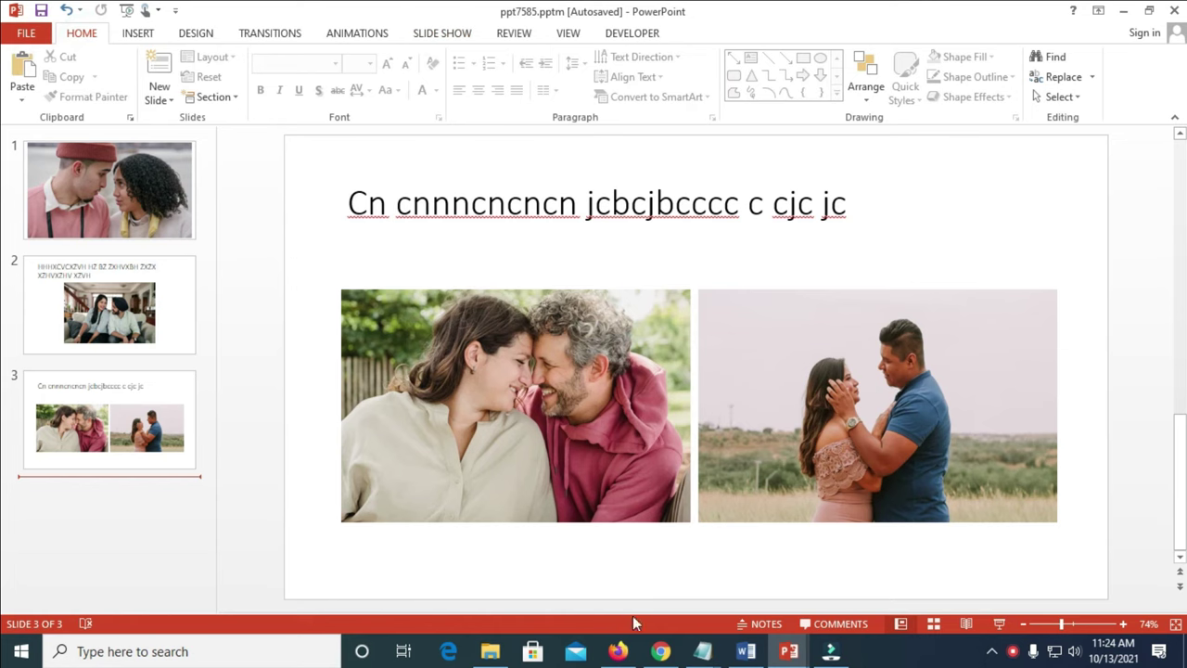
# Search Google in Chrome for 'pixabay images'
pyautogui.click(670, 655)
pyautogui.click(700, 42)
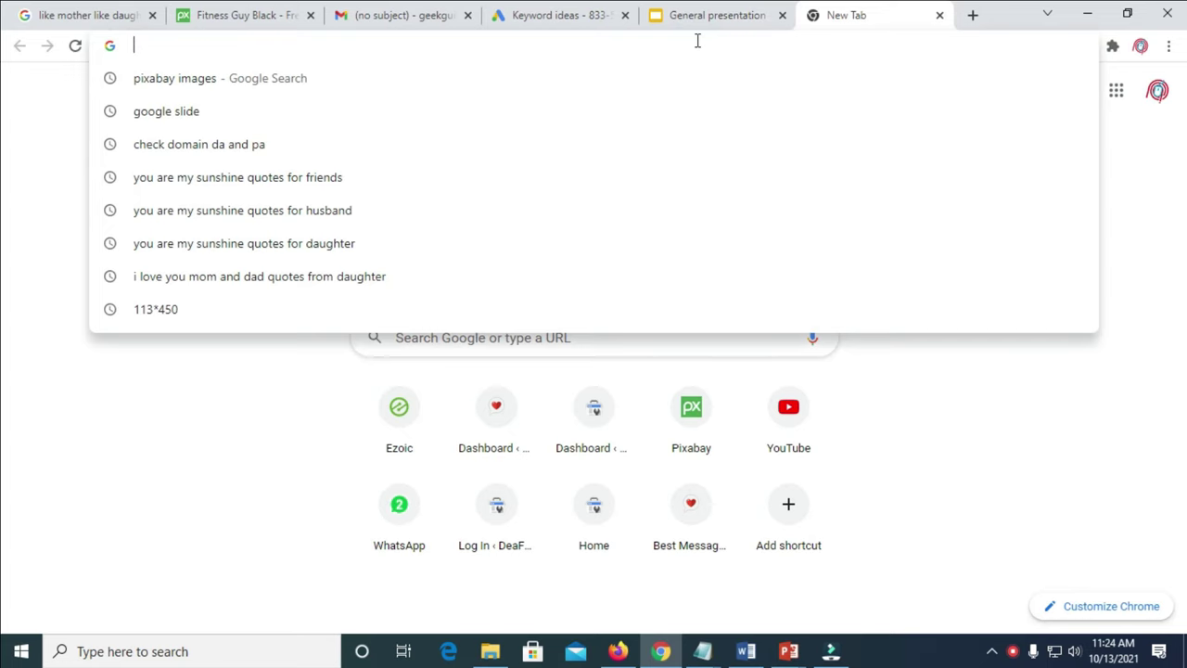
pyautogui.write('pixabay images')
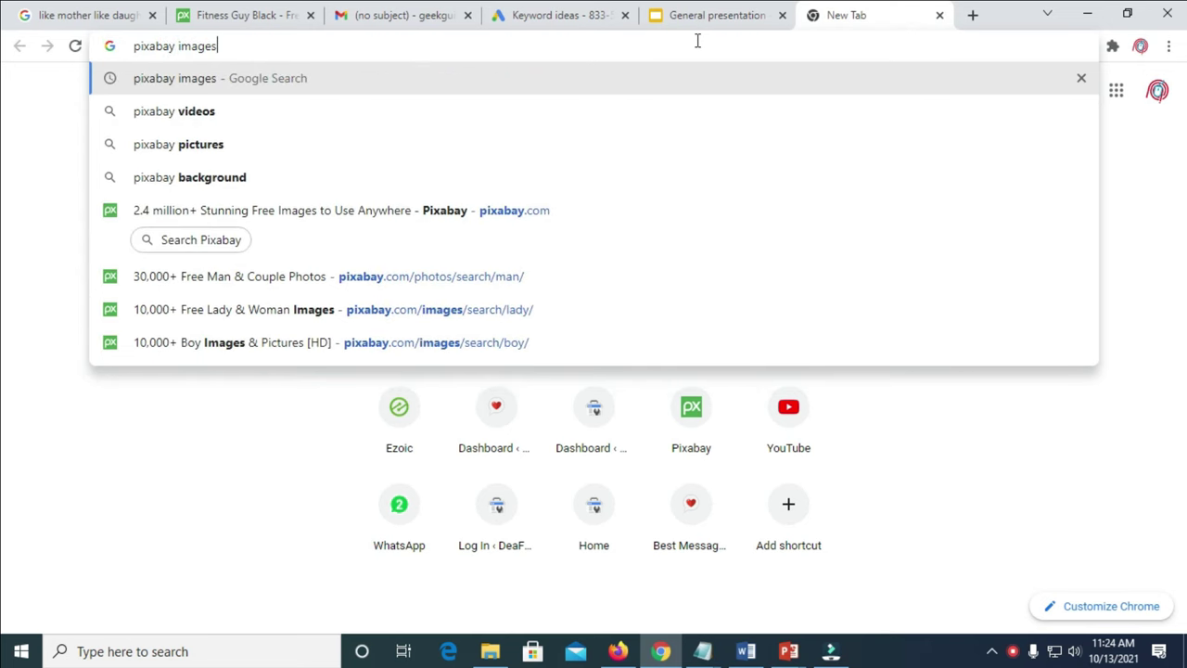
pyautogui.press('Return')
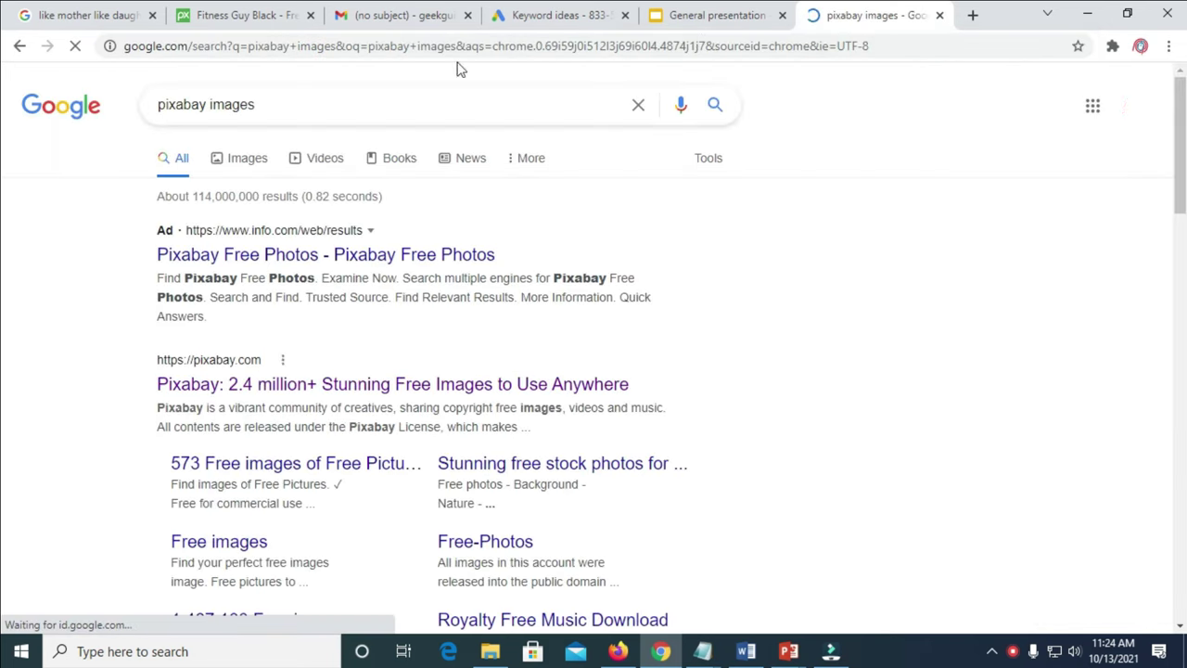
# Switch to the Images results for pixabay images and scroll through the photo grid
pyautogui.click(259, 157)
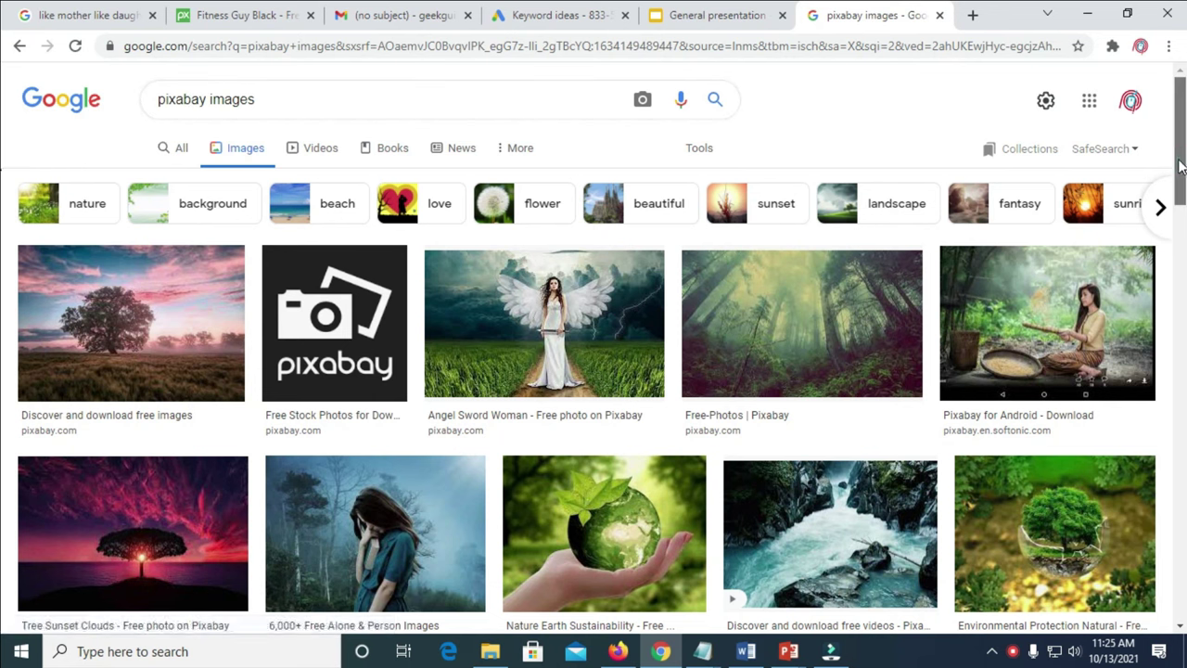
pyautogui.scroll(-4, 3, 251)
pyautogui.scroll(1, 2, 246)
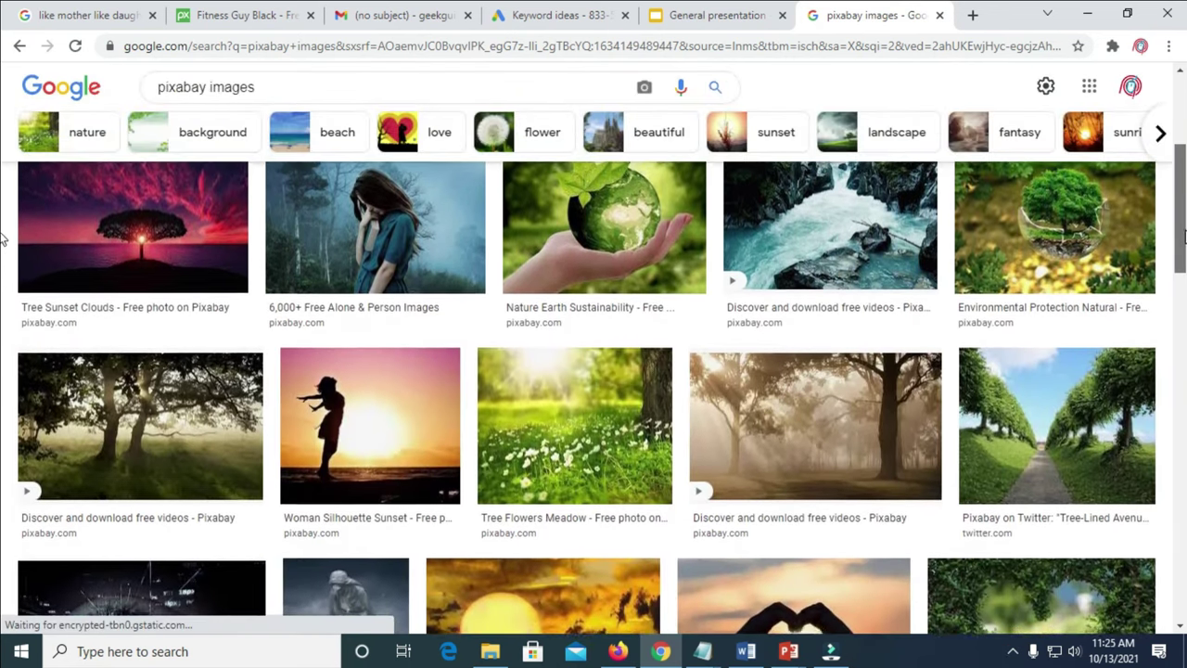
pyautogui.scroll(-2, 3, 239)
pyautogui.scroll(-3, 3, 279)
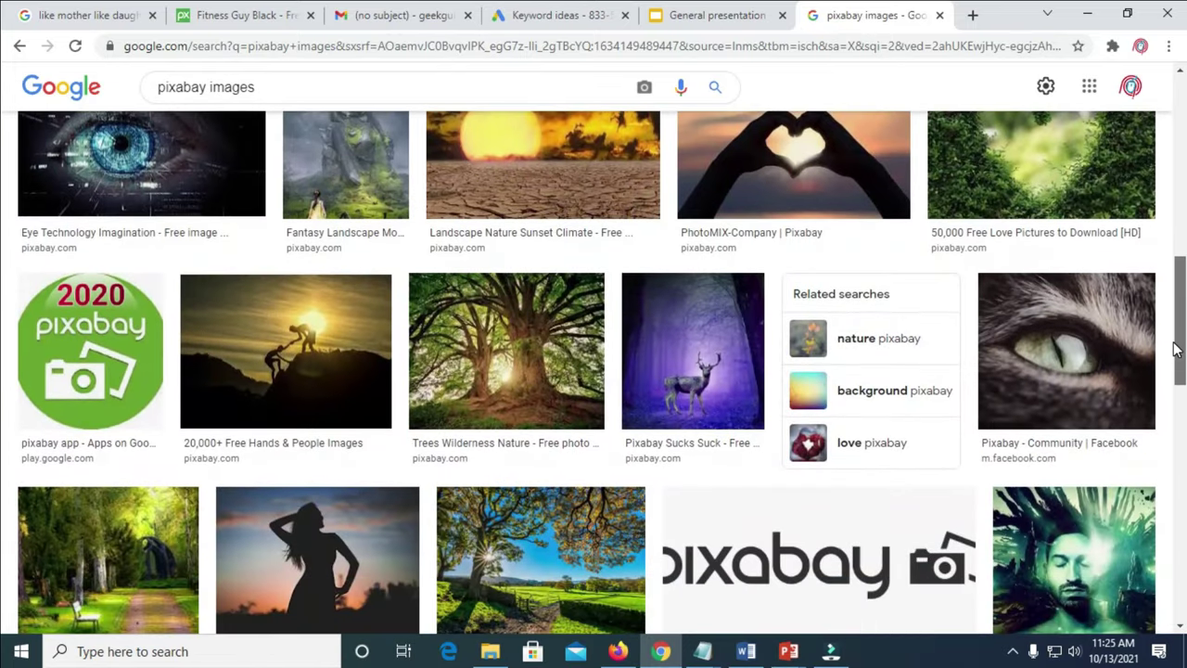
pyautogui.scroll(2, 5, 288)
pyautogui.scroll(2, 4, 278)
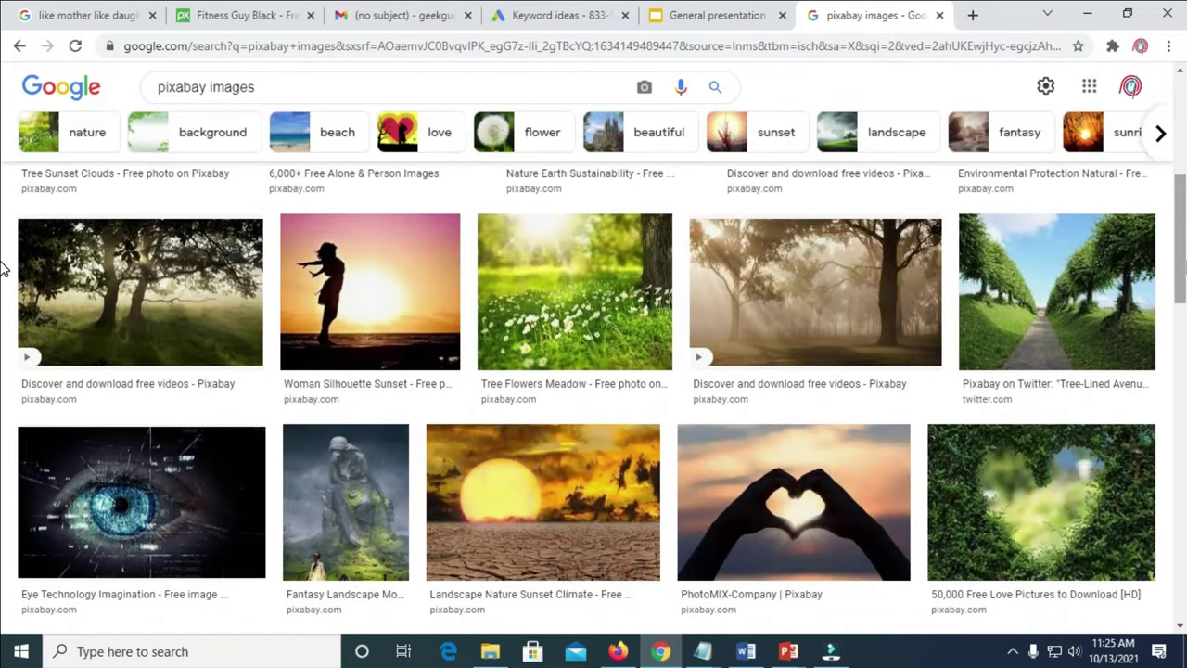
# Preview the Tree-Lined Avenue photo and forest video, then the Tree Flowers Meadow photo
pyautogui.click(1105, 308)
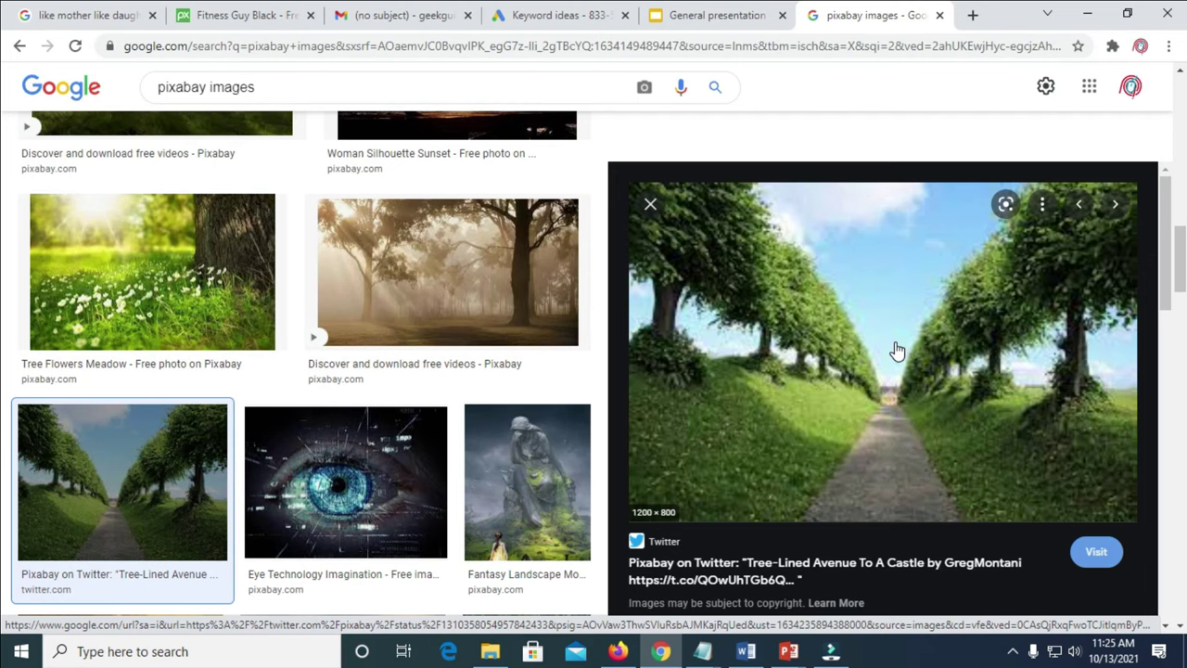
pyautogui.click(455, 262)
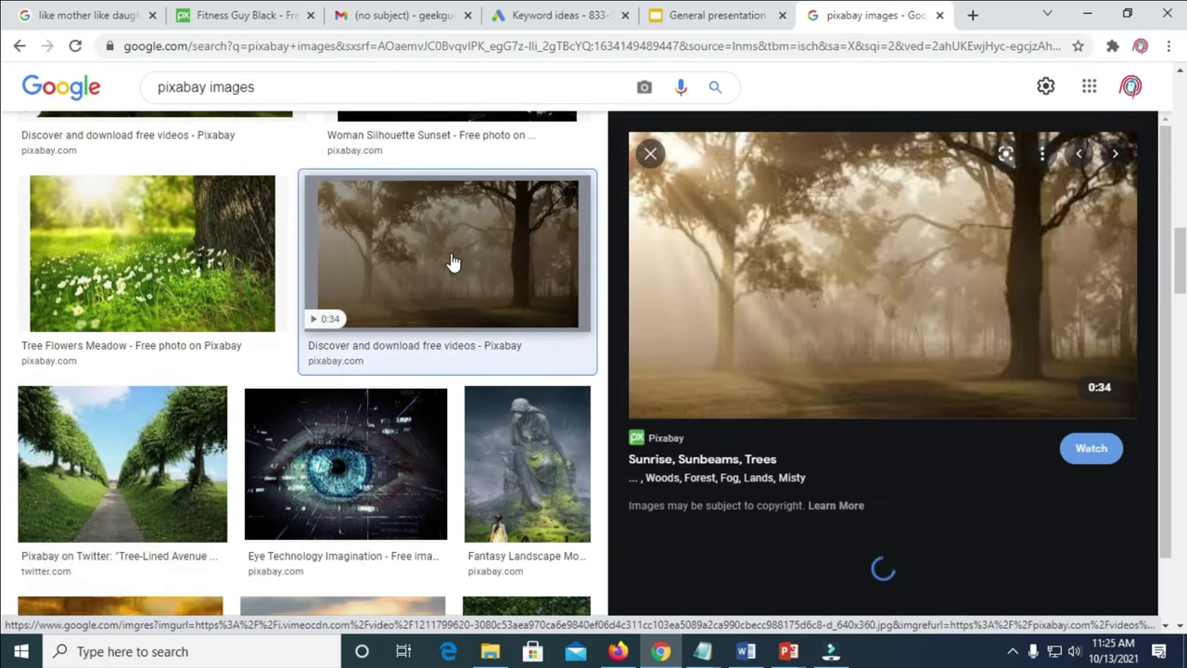
pyautogui.click(198, 259)
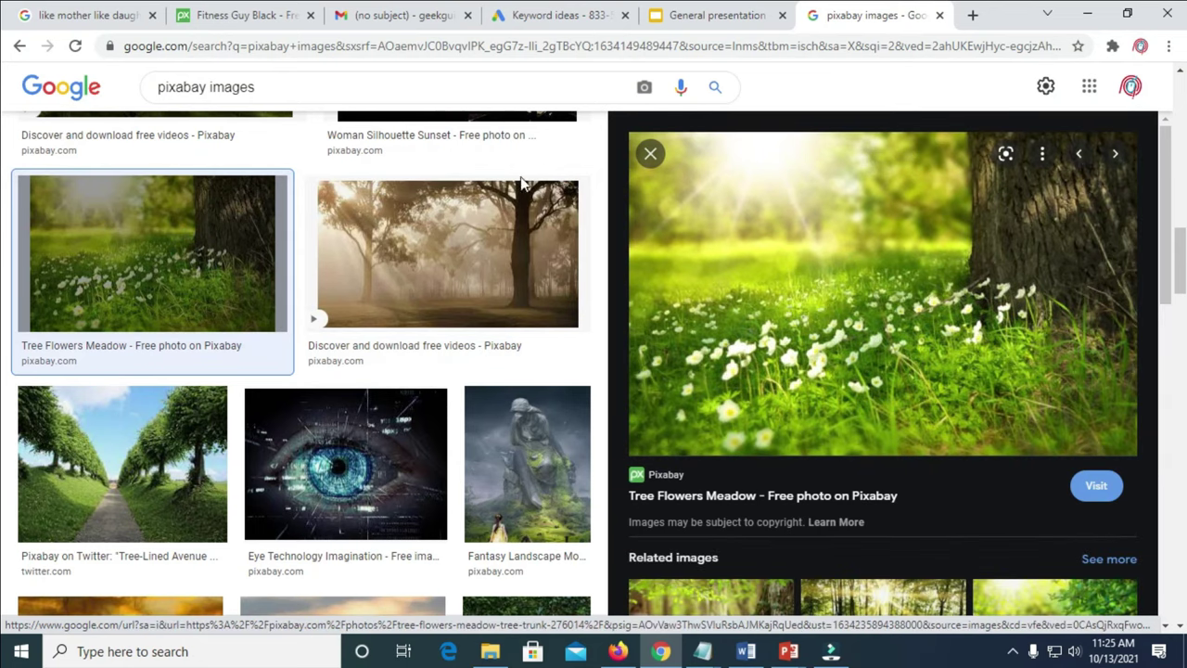
pyautogui.moveTo(881, 293)
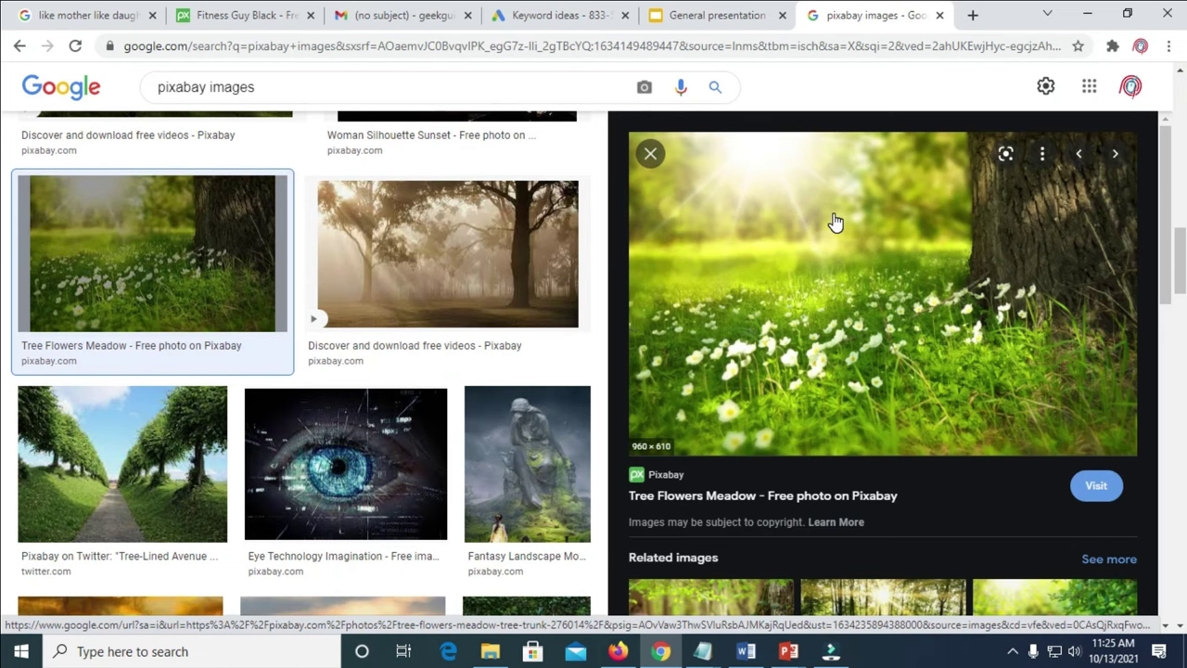
# Save the meadow preview image to the Desktop using Save image as
pyautogui.rightClick(834, 222)
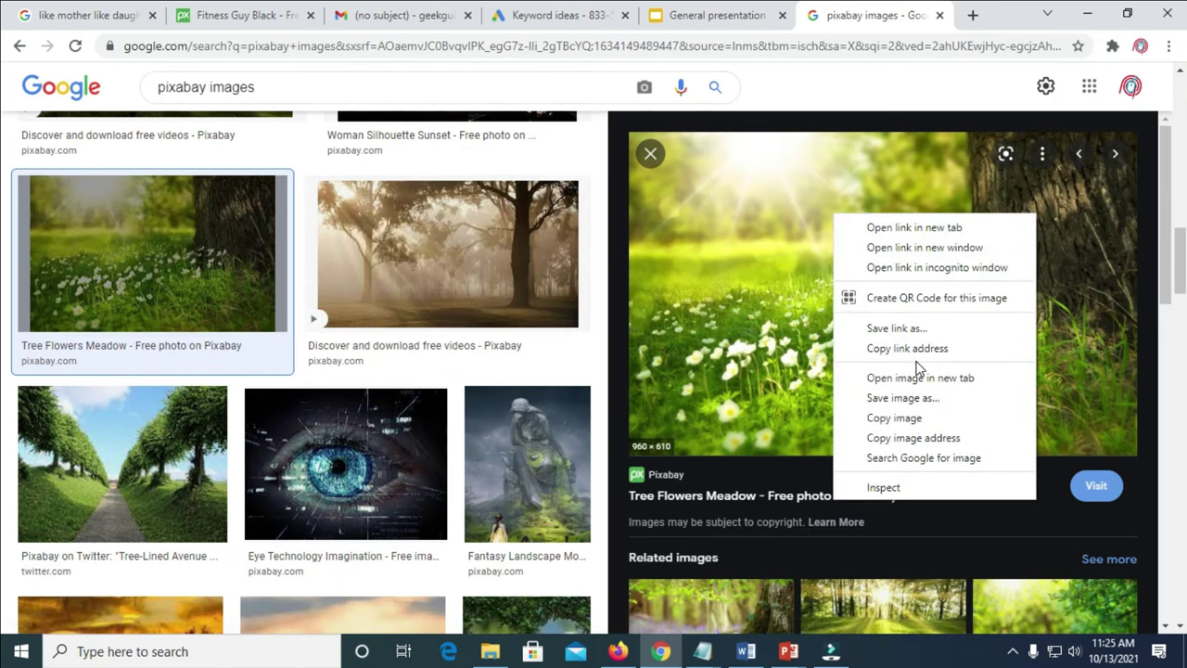
pyautogui.click(946, 405)
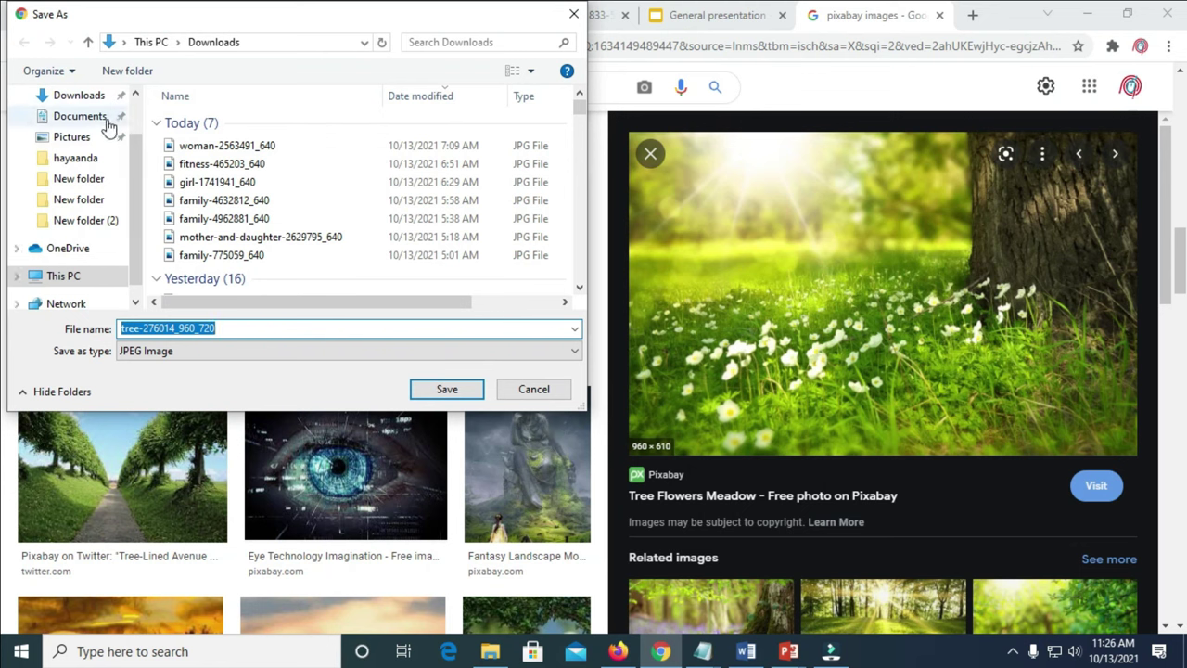
pyautogui.moveTo(134, 174); pyautogui.dragTo(137, 123)
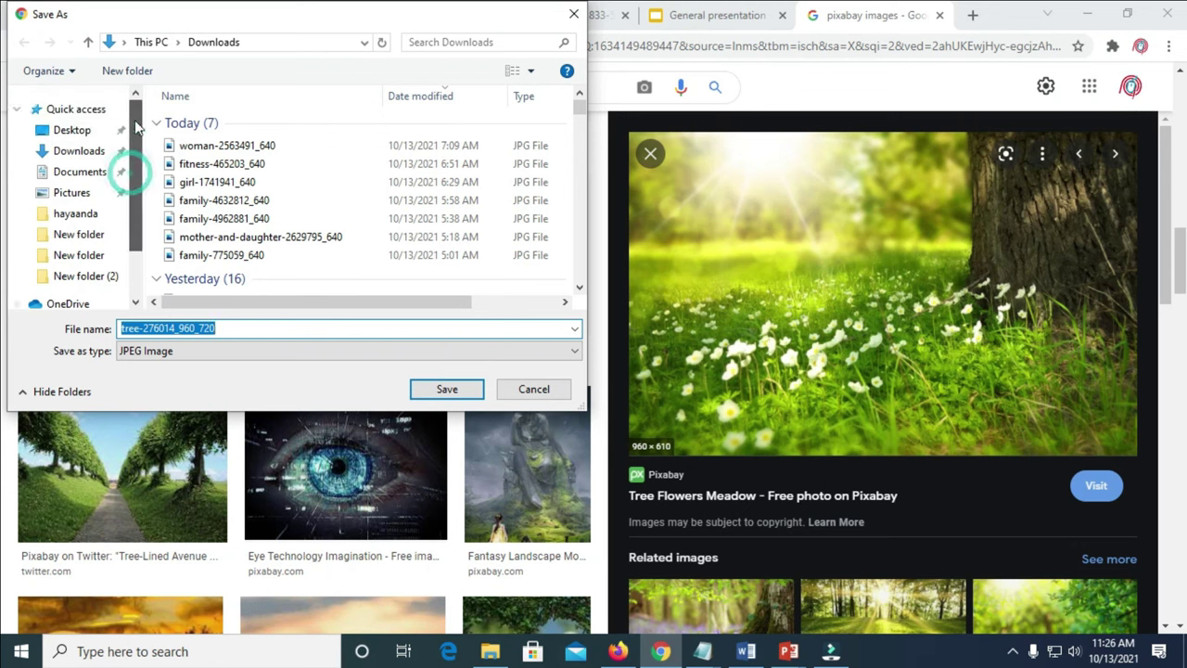
pyautogui.click(80, 134)
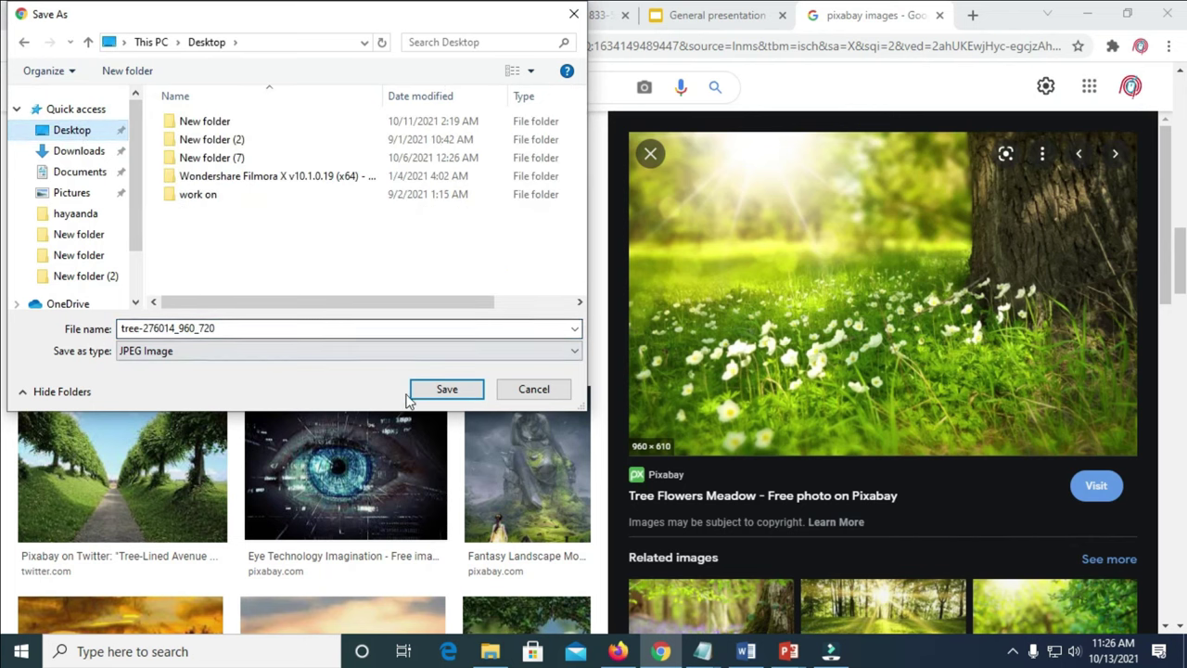
pyautogui.click(446, 389)
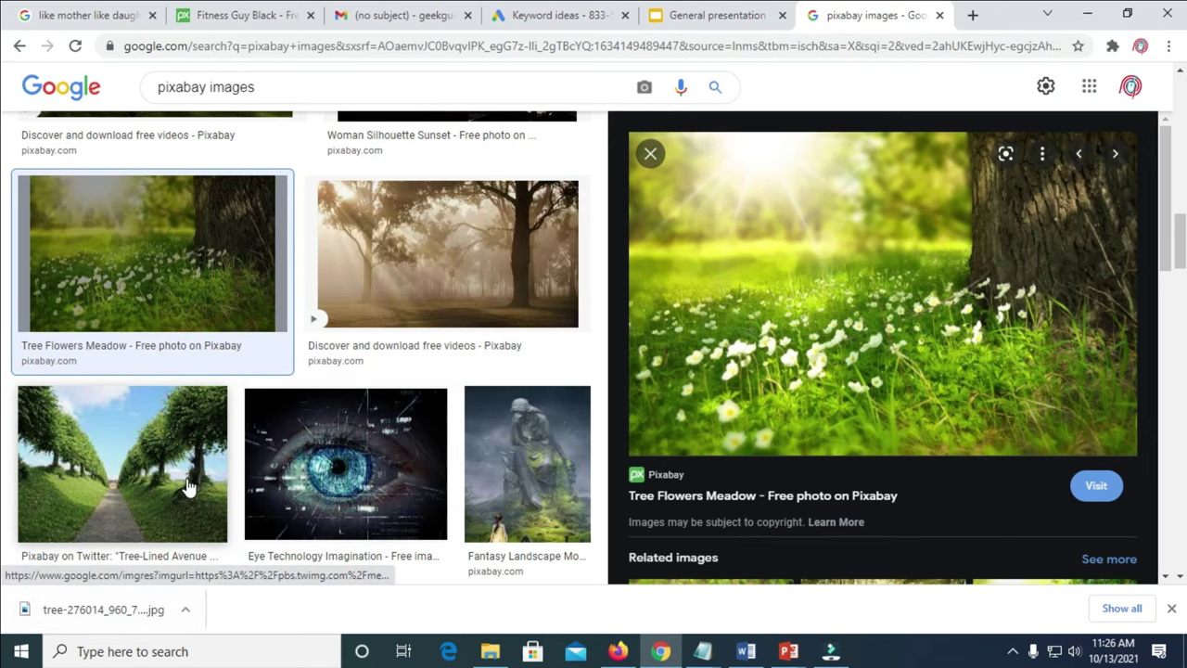
# Browse related images, preview Woman Silhouette Sunset, then minimize Chrome
pyautogui.scroll(-3, 881, 371)
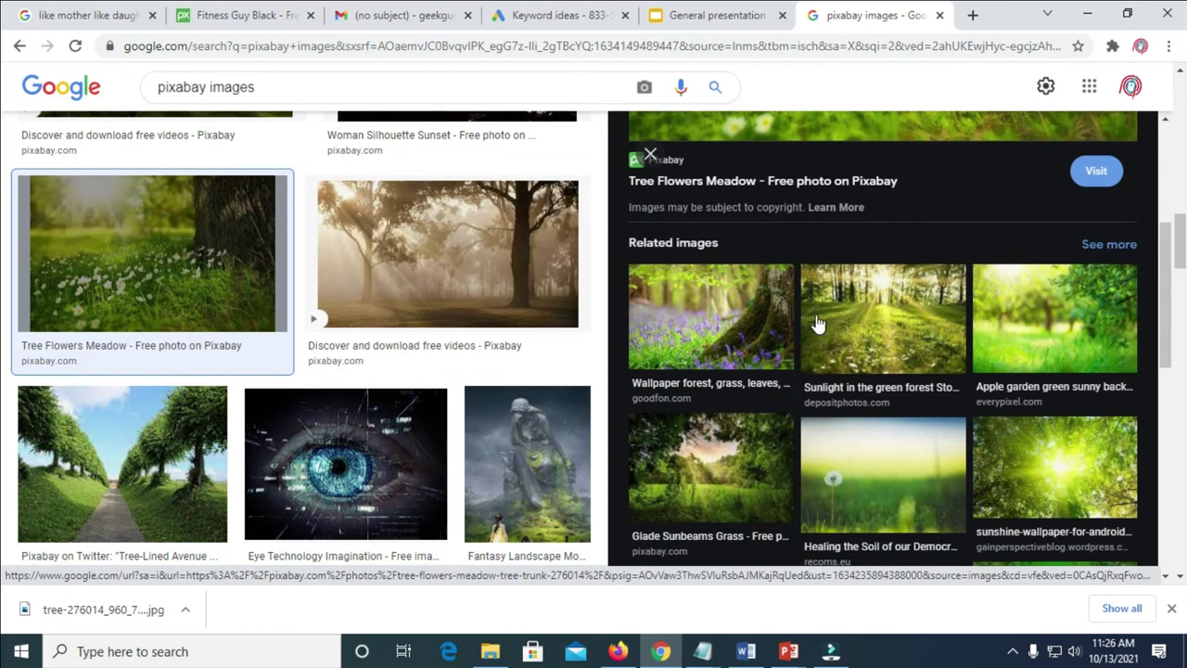
pyautogui.moveTo(1178, 234); pyautogui.dragTo(1178, 319)
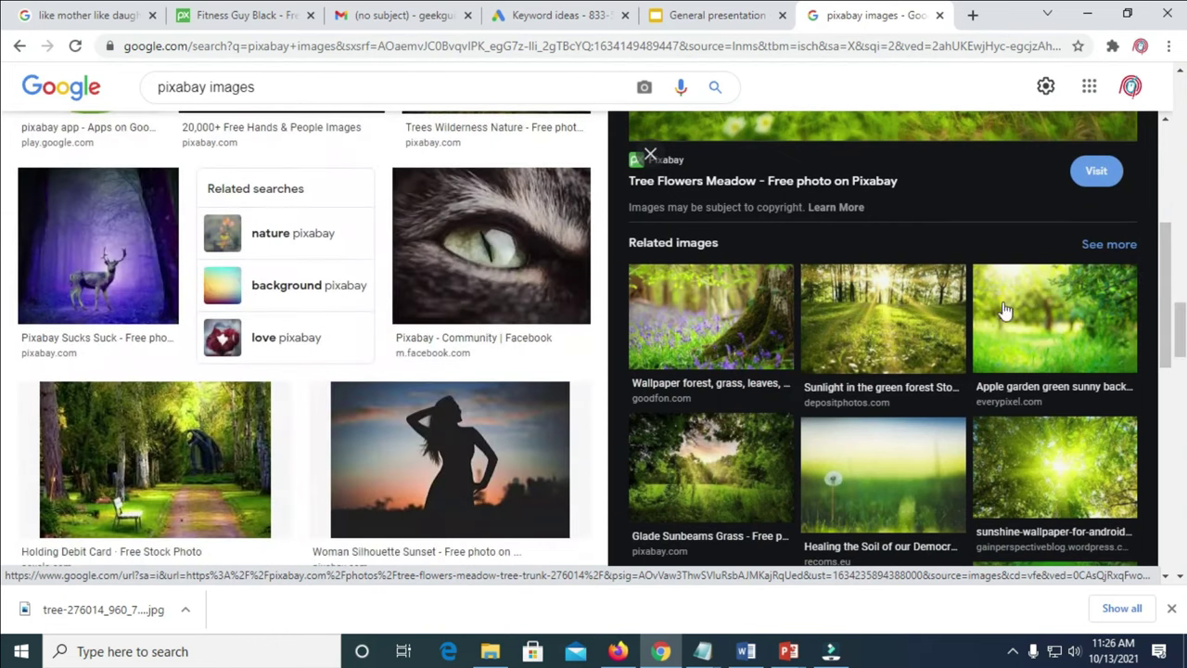
pyautogui.click(498, 442)
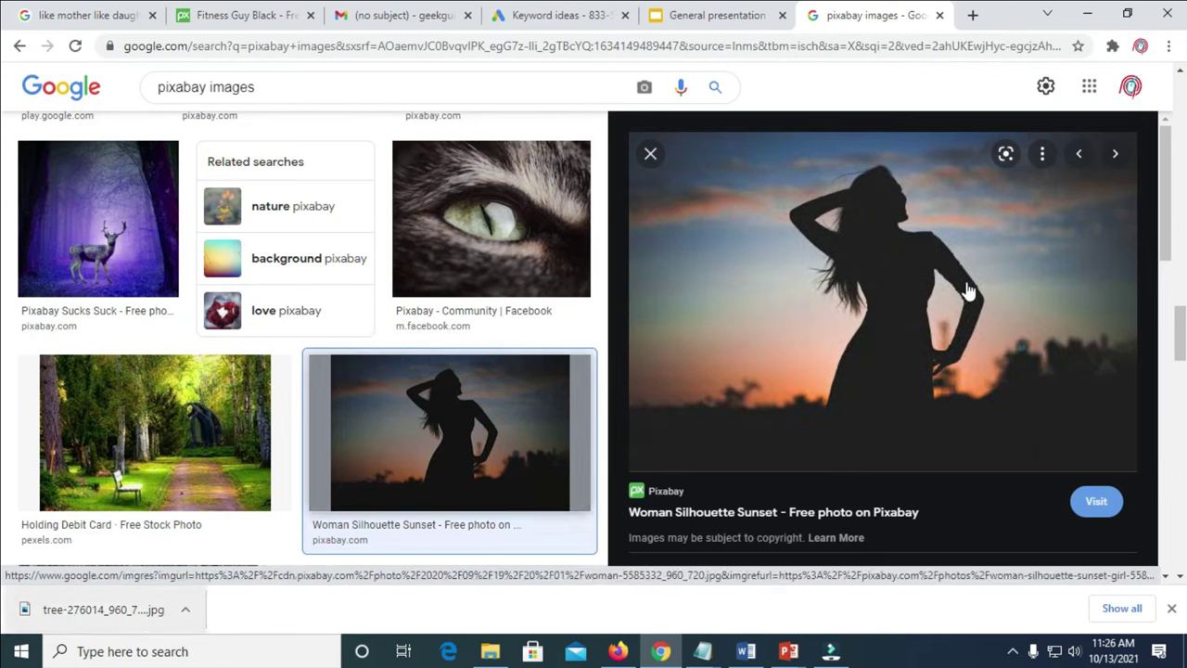
pyautogui.click(1106, 51)
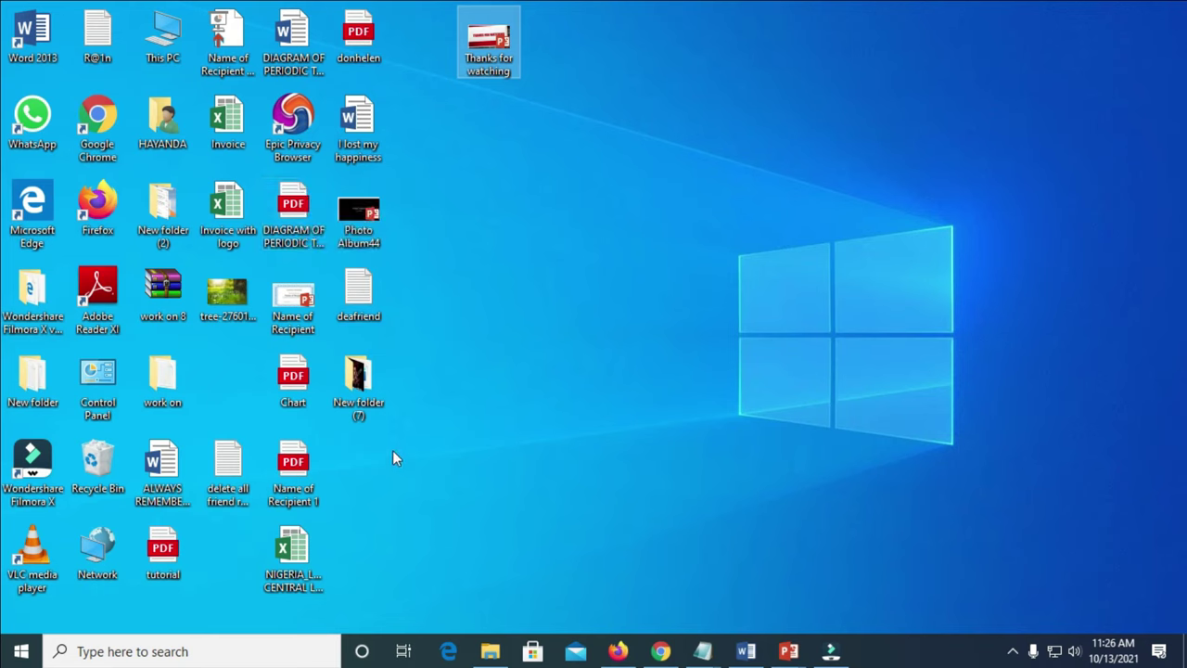
# Select the tree-276014_960_720 file on the desktop and list PowerPoint's open windows
pyautogui.click(202, 295)
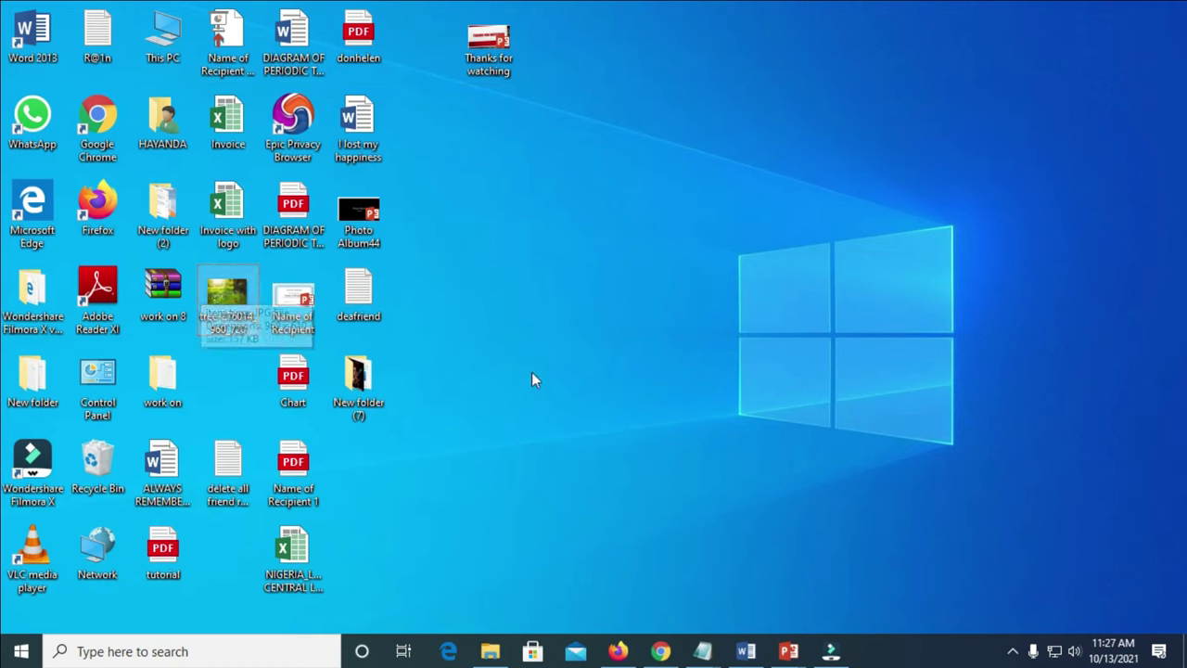
pyautogui.click(789, 650)
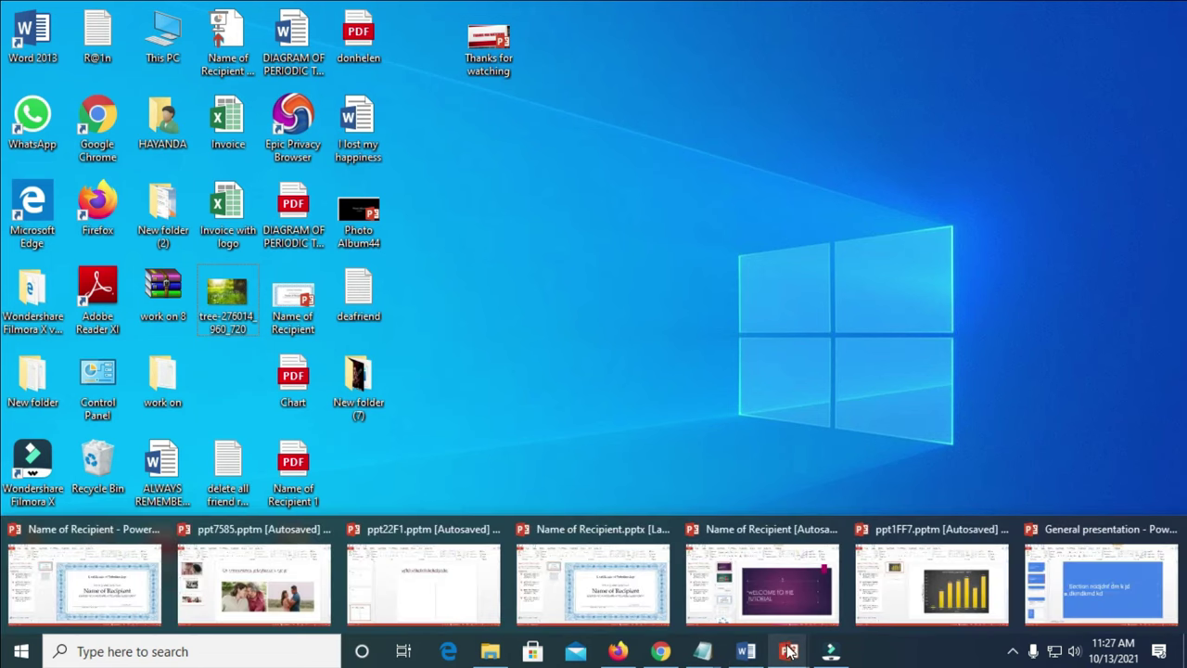
# Return to ppt7585 and add a Title and Content slide after slide 3
pyautogui.click(302, 573)
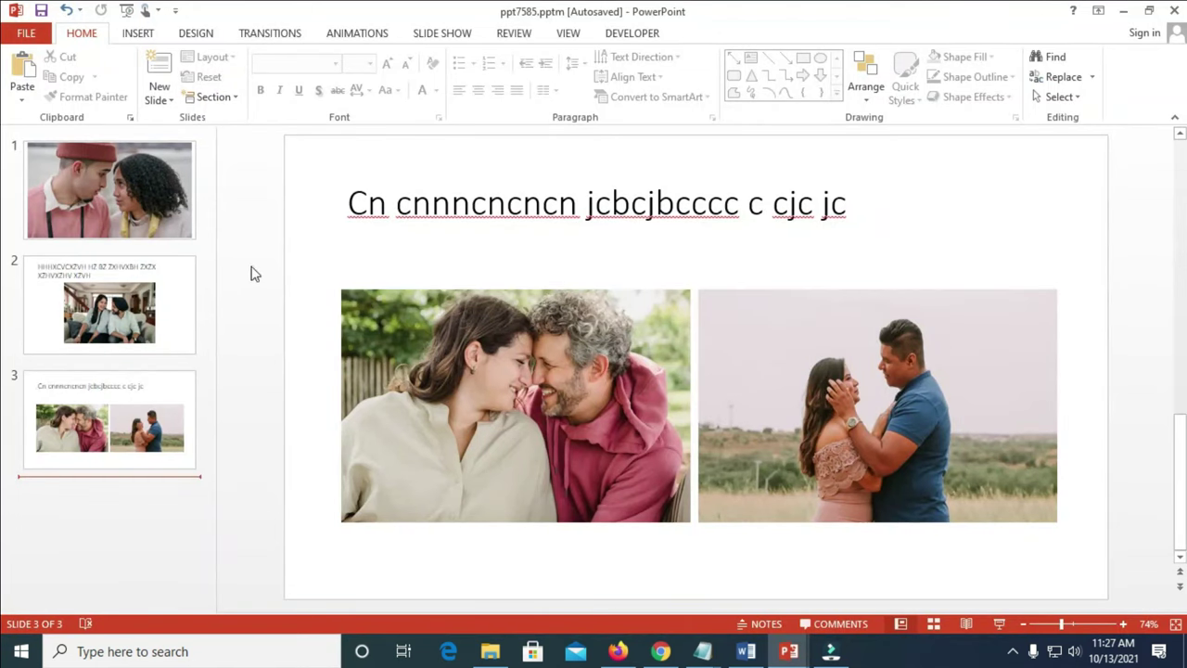
pyautogui.click(164, 92)
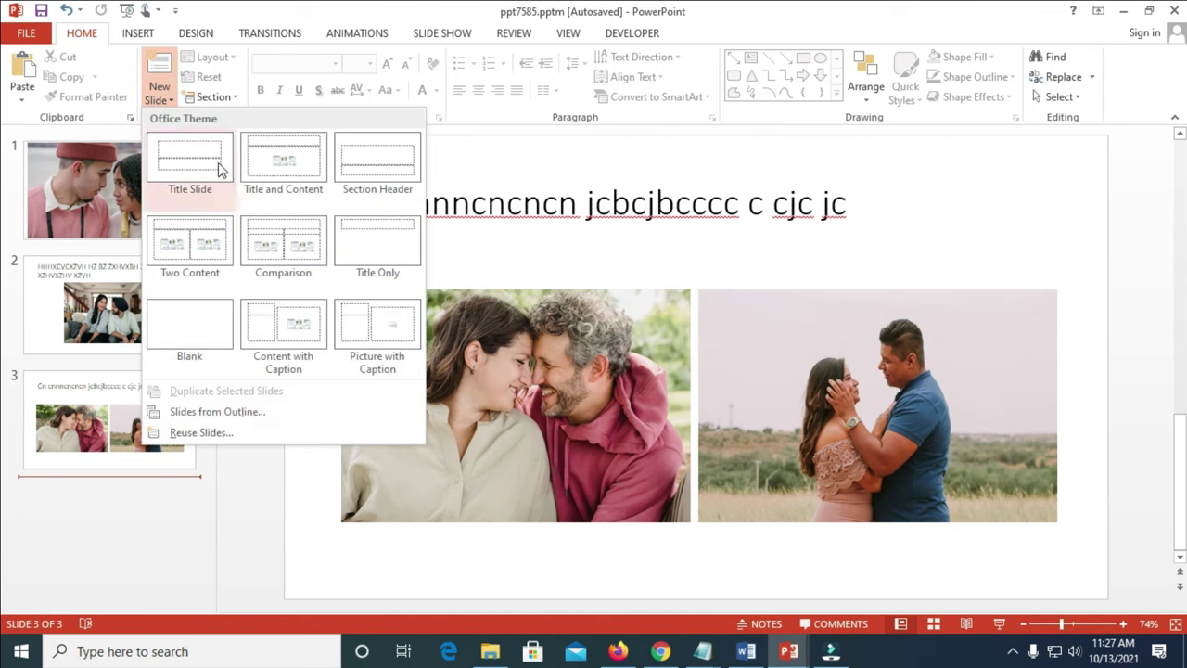
pyautogui.click(285, 183)
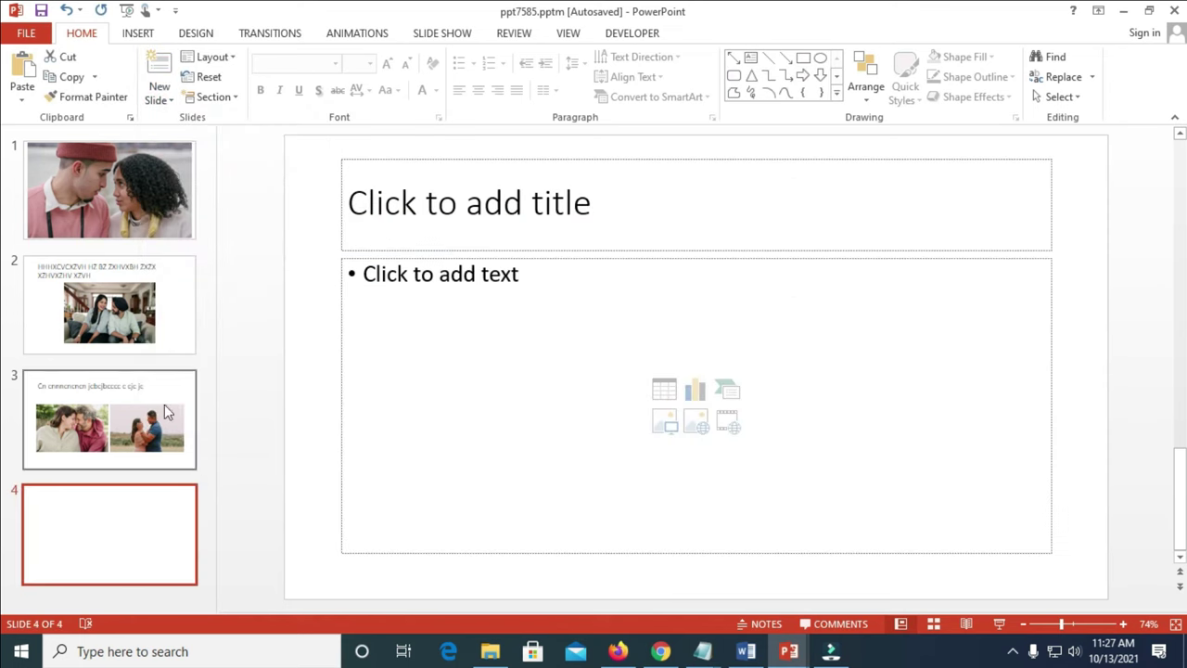
# Insert tree-276014_960_720 from the Desktop through the placeholder's Pictures icon
pyautogui.click(668, 426)
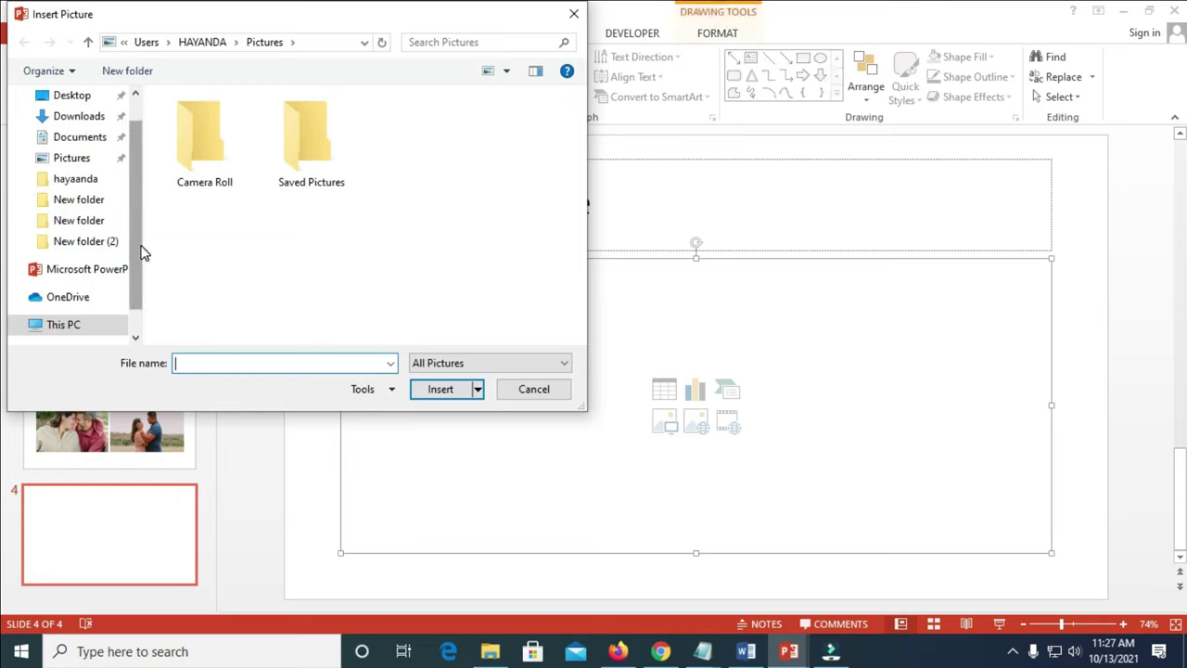
pyautogui.moveTo(143, 247); pyautogui.dragTo(141, 226)
pyautogui.click(67, 131)
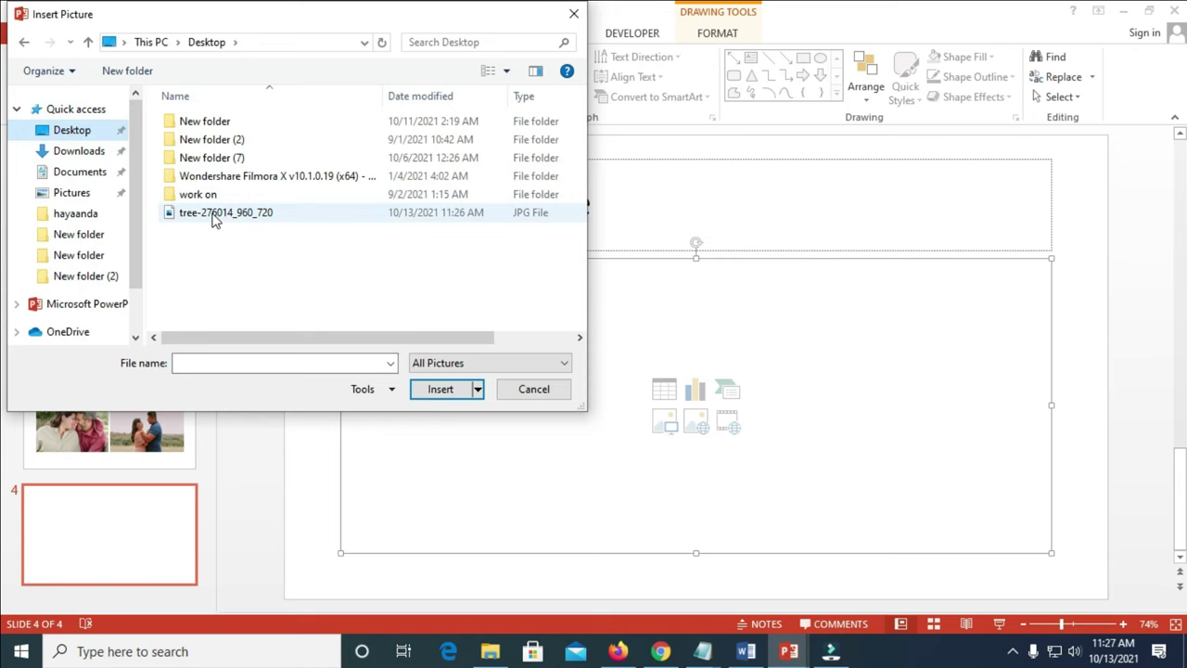
pyautogui.click(215, 216)
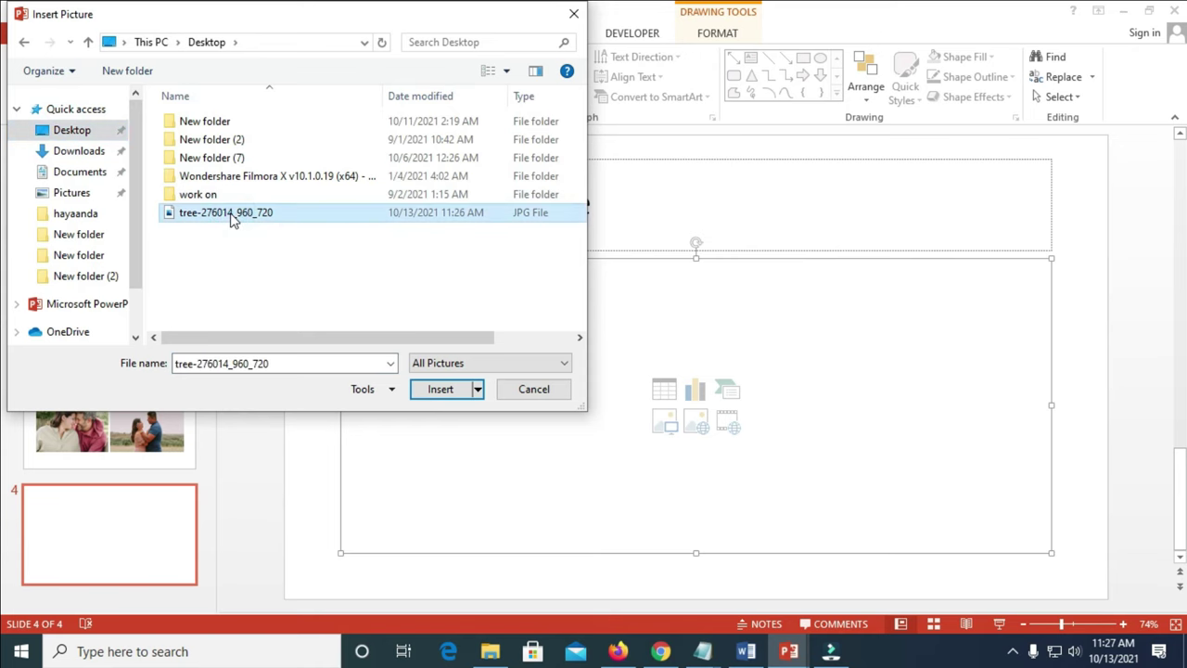
pyautogui.click(455, 389)
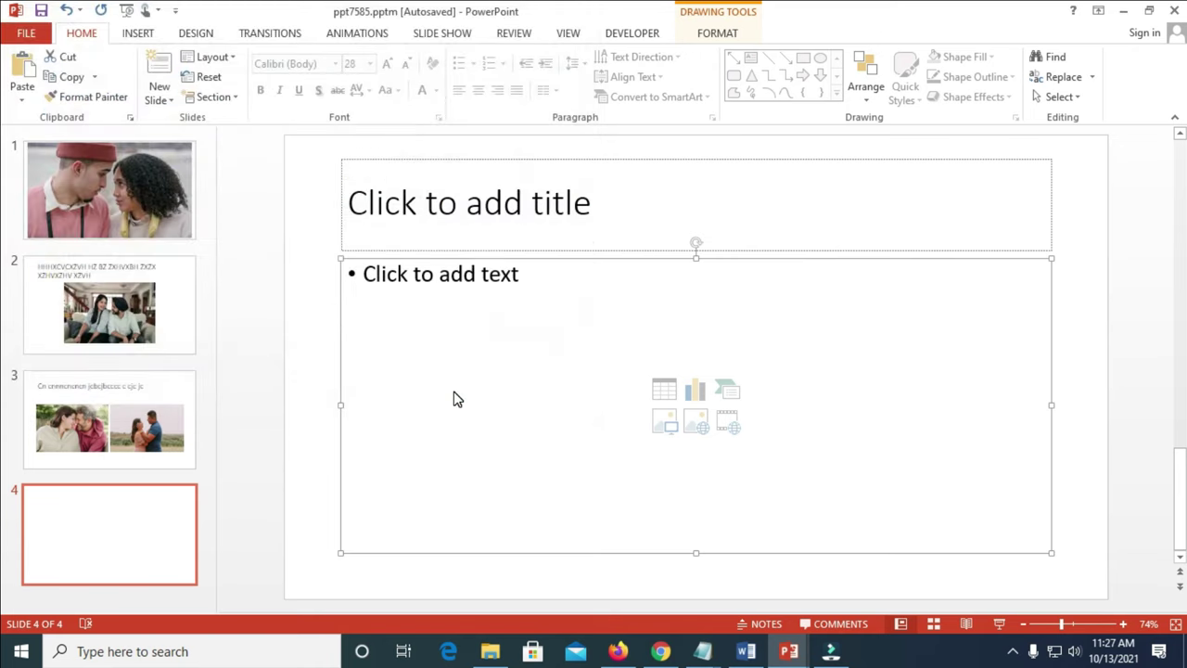